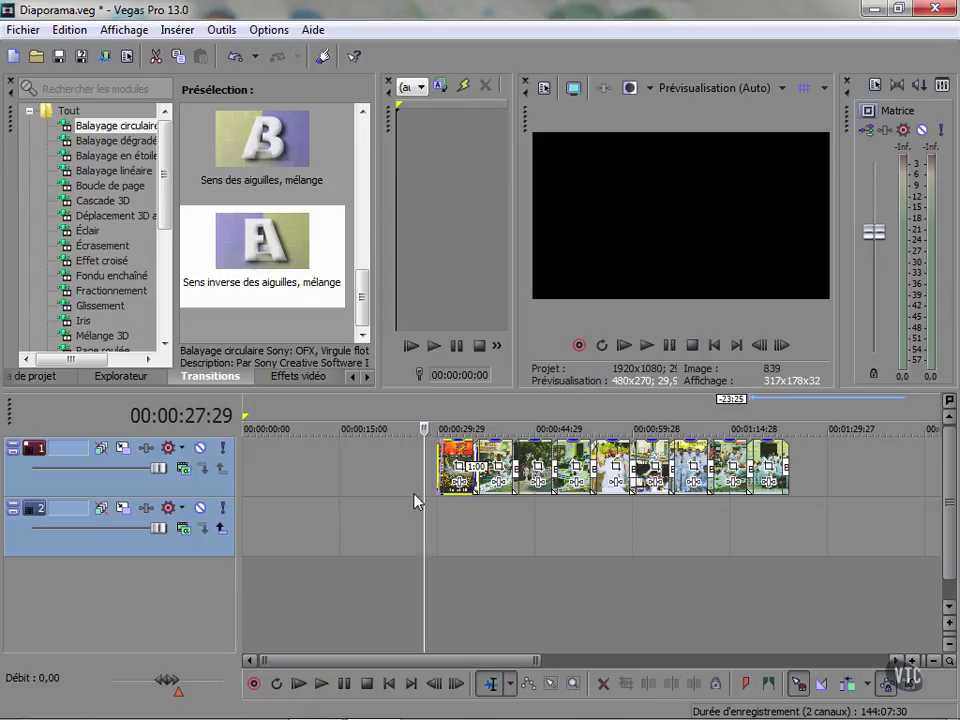
# - Open the properties of the first photo's Balayage circulaire transition and apply the preset "Sens inverse des aiguilles, mélange"
pyautogui.click(438, 517)
pyautogui.scroll(3, 436, 521)
pyautogui.scroll(4, 438, 518)
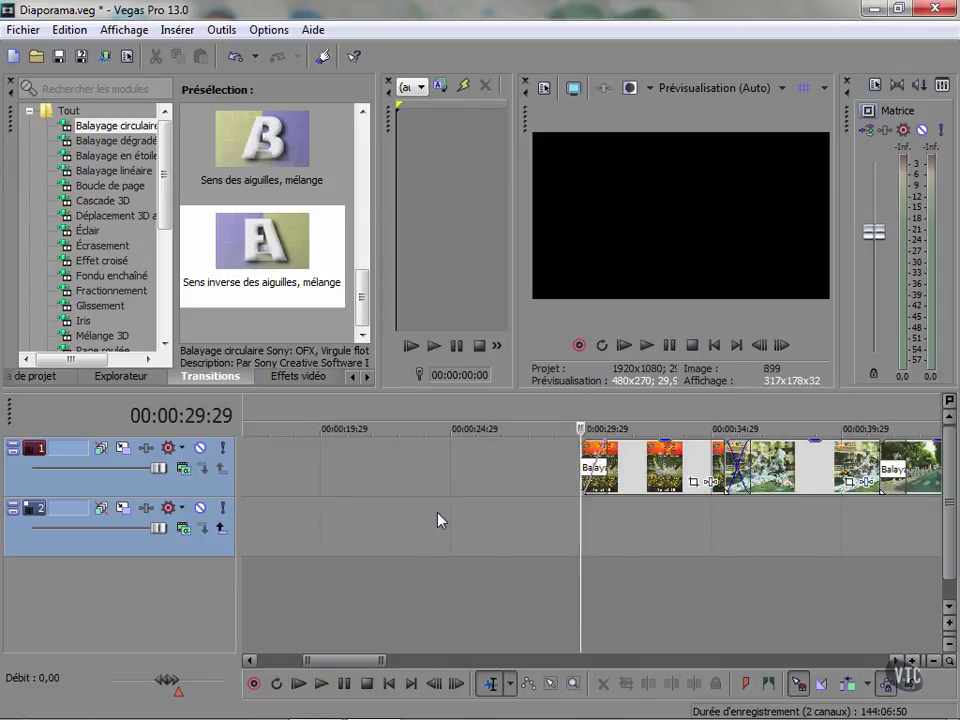
pyautogui.click(622, 469)
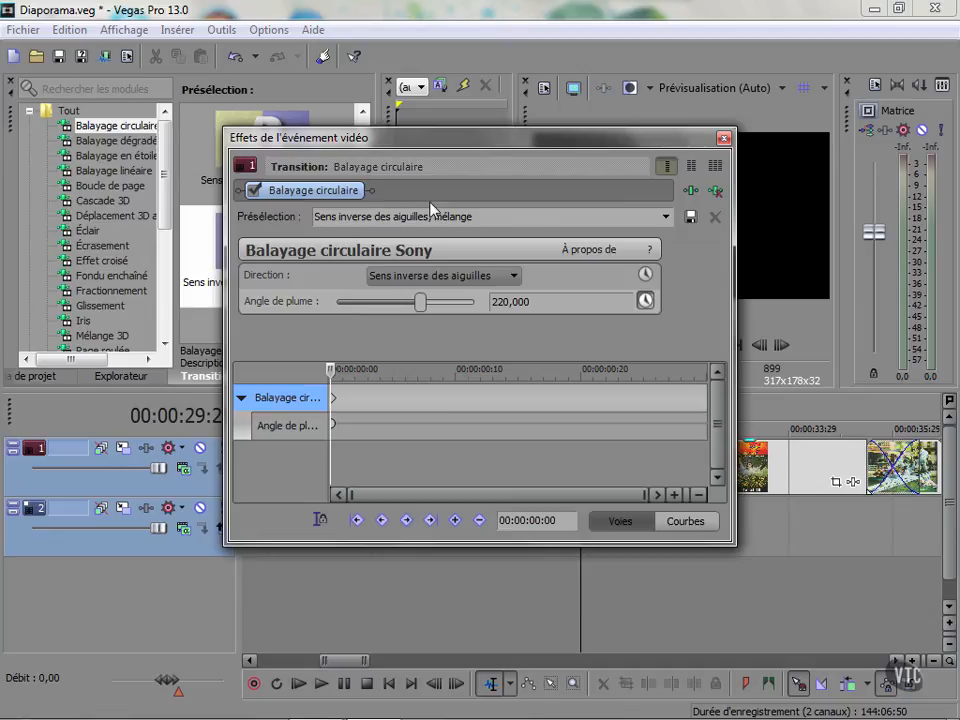
pyautogui.click(666, 217)
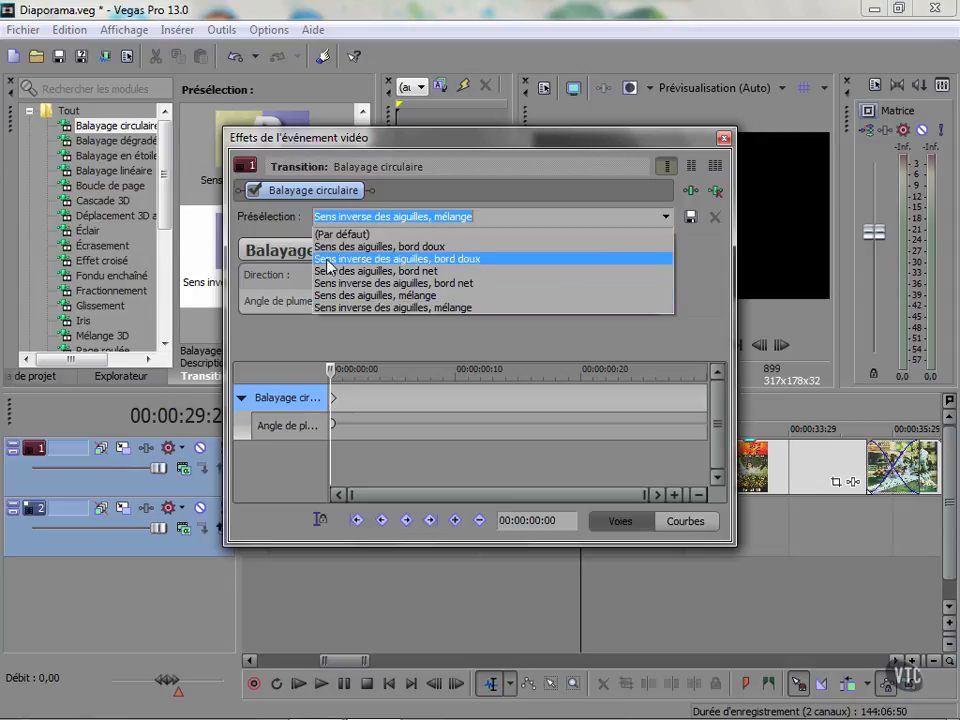
pyautogui.click(400, 308)
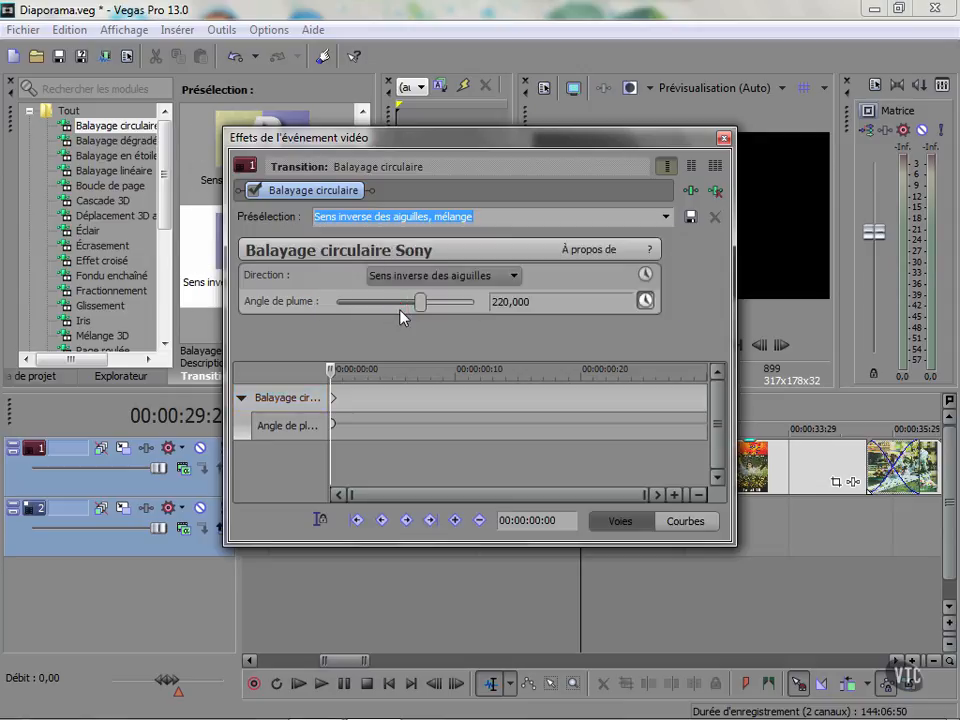
# - Try the transition preset "Sens inverse des aiguilles, bord doux" and reapply "Sens inverse des aiguilles, mélange"
pyautogui.click(667, 217)
pyautogui.click(561, 259)
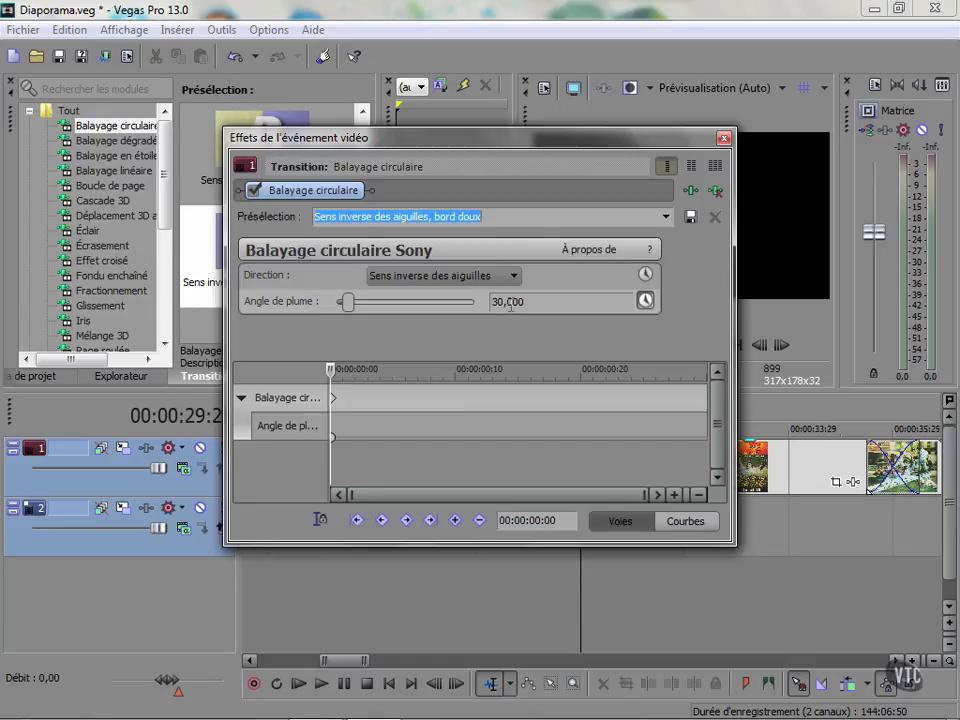
pyautogui.click(667, 216)
pyautogui.click(660, 253)
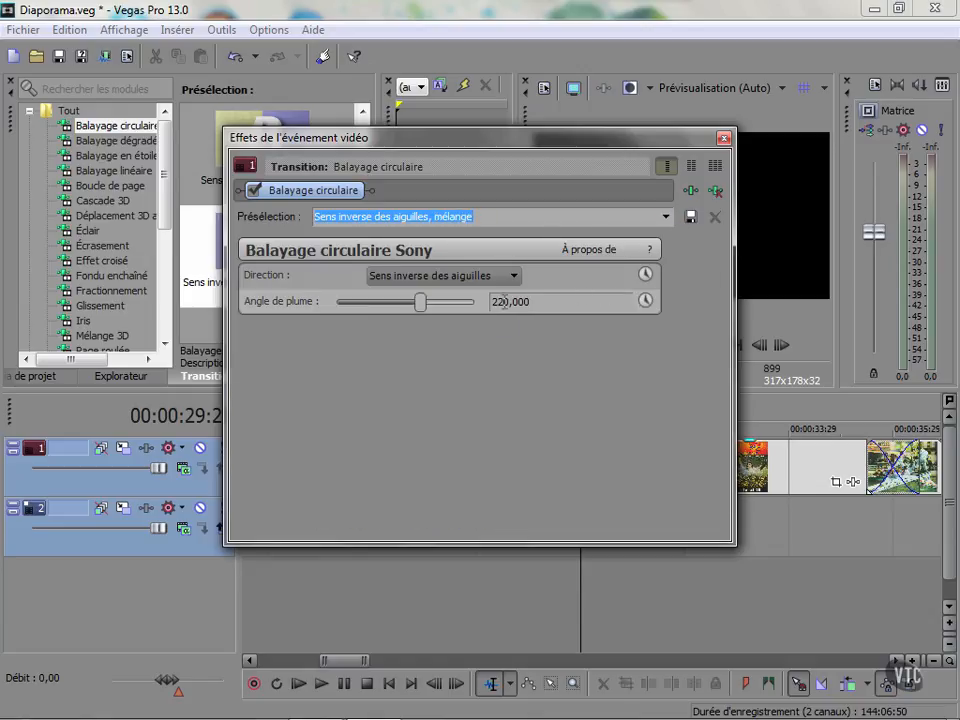
# - Examine the transition's direction choices and feather angle control, and close its properties
pyautogui.click(514, 277)
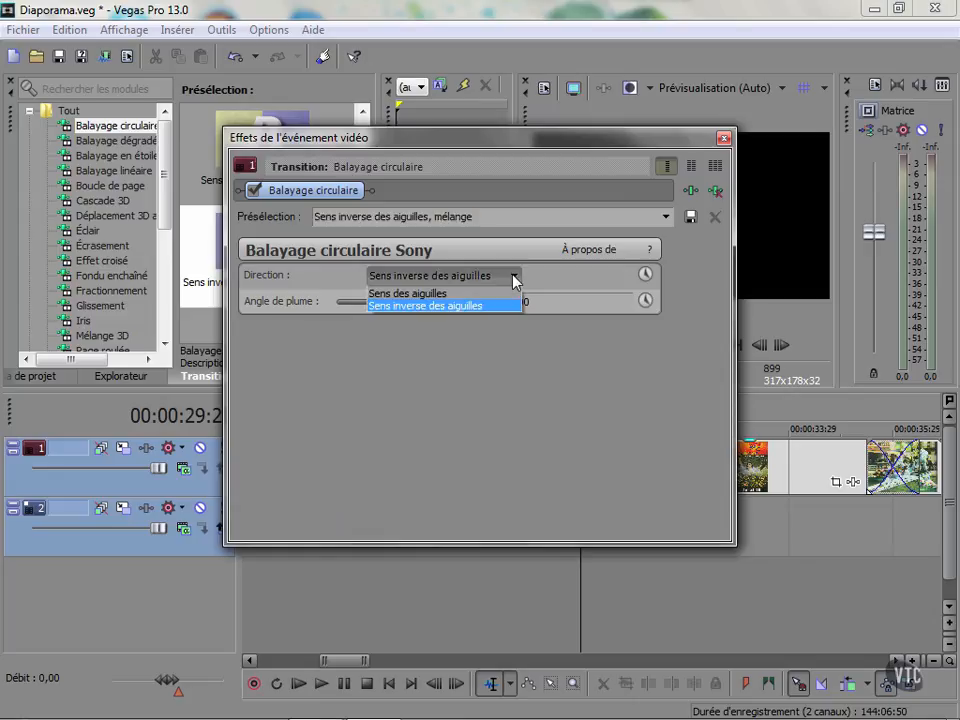
pyautogui.click(553, 280)
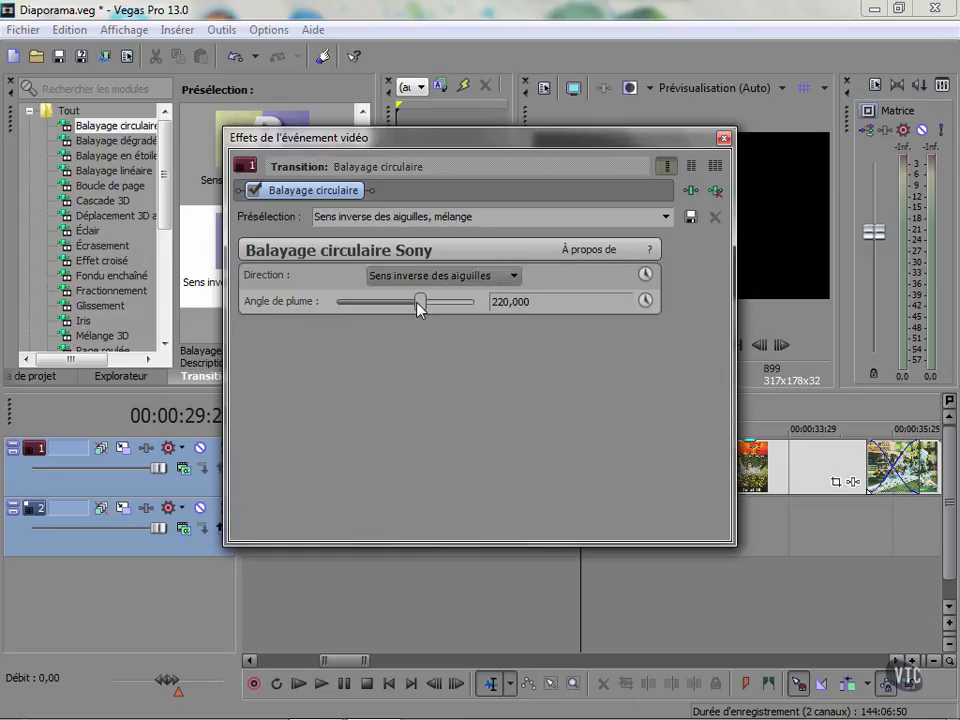
pyautogui.moveTo(418, 306)
pyautogui.mouseDown()
pyautogui.moveTo(401, 306)
pyautogui.moveTo(418, 308)
pyautogui.mouseUp()
pyautogui.click(724, 139)
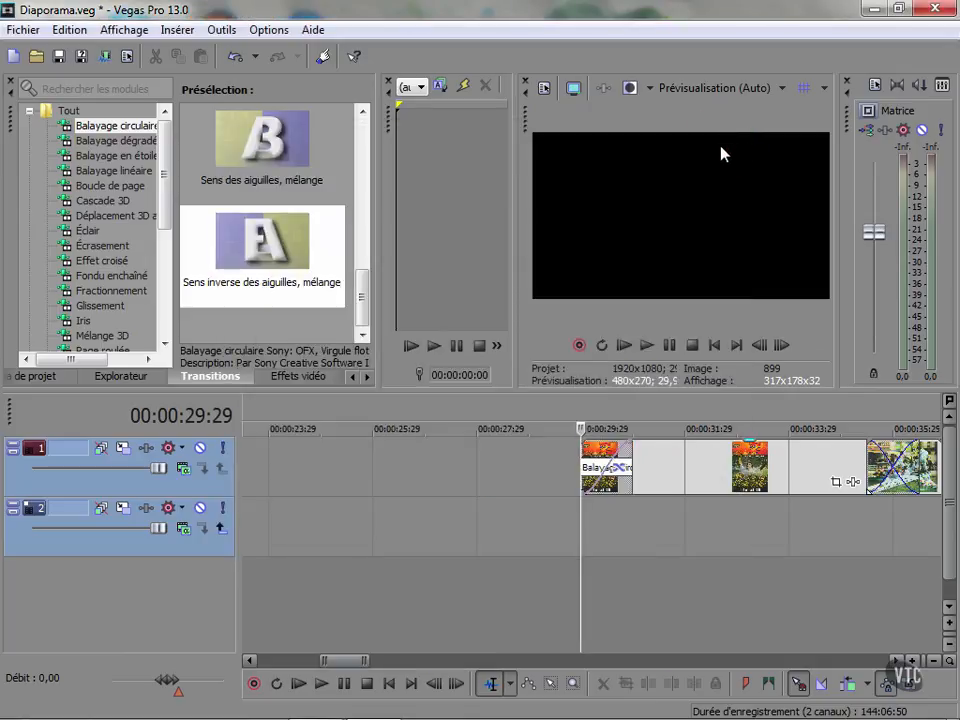
# - Extend the first photo's start edge, with its transition, about 25 frames earlier on track 1
pyautogui.click(580, 469)
pyautogui.moveTo(580, 469); pyautogui.dragTo(537, 484)
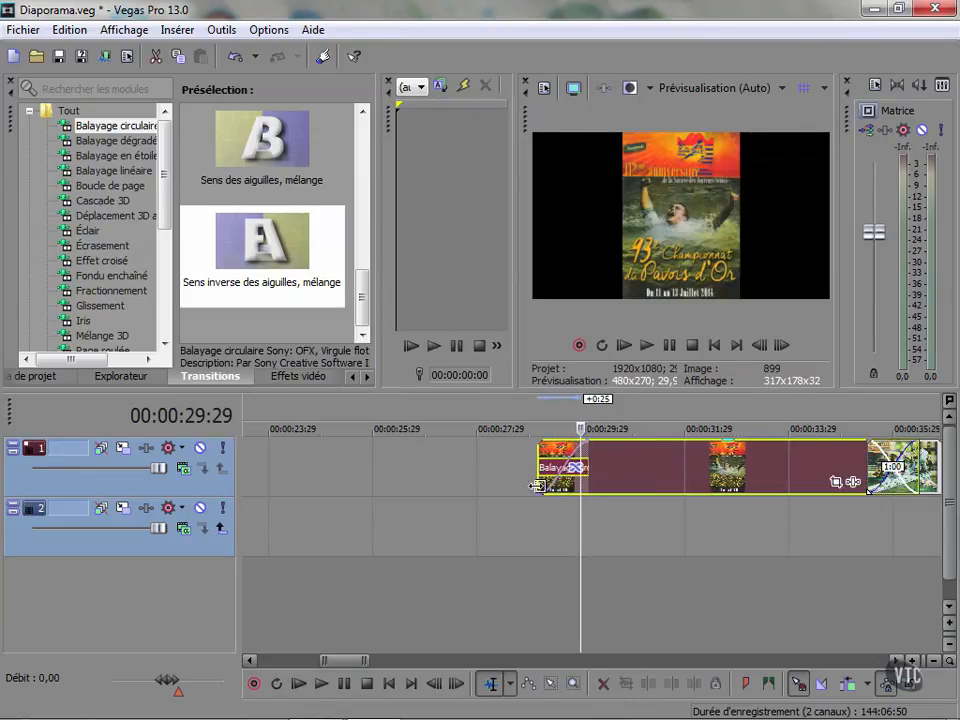
pyautogui.scroll(-5, 724, 553)
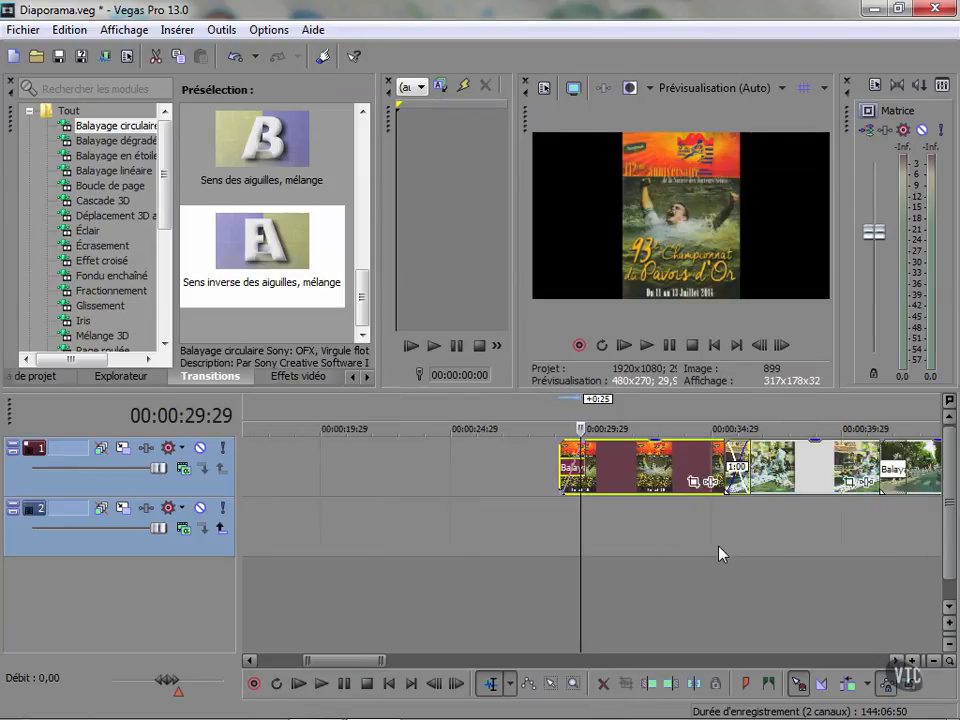
# - Trim the third photo's start about 4 frames later and extend the fourth photo's start about 23 frames earlier
pyautogui.click(783, 512)
pyautogui.scroll(3, 783, 512)
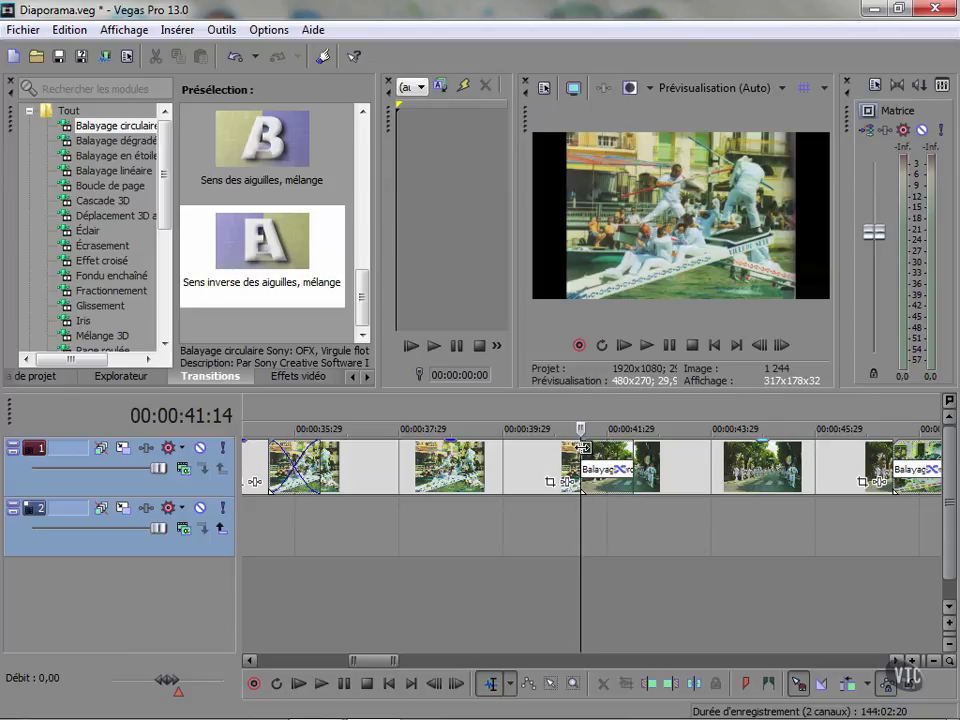
pyautogui.moveTo(583, 449); pyautogui.dragTo(589, 462)
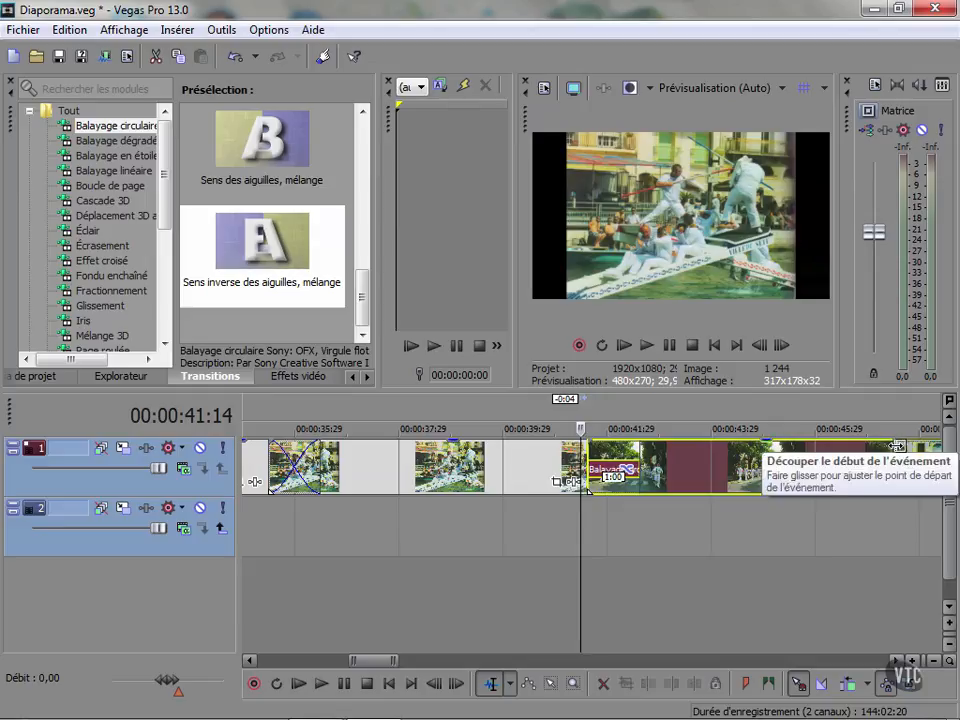
pyautogui.moveTo(893, 446); pyautogui.dragTo(853, 461)
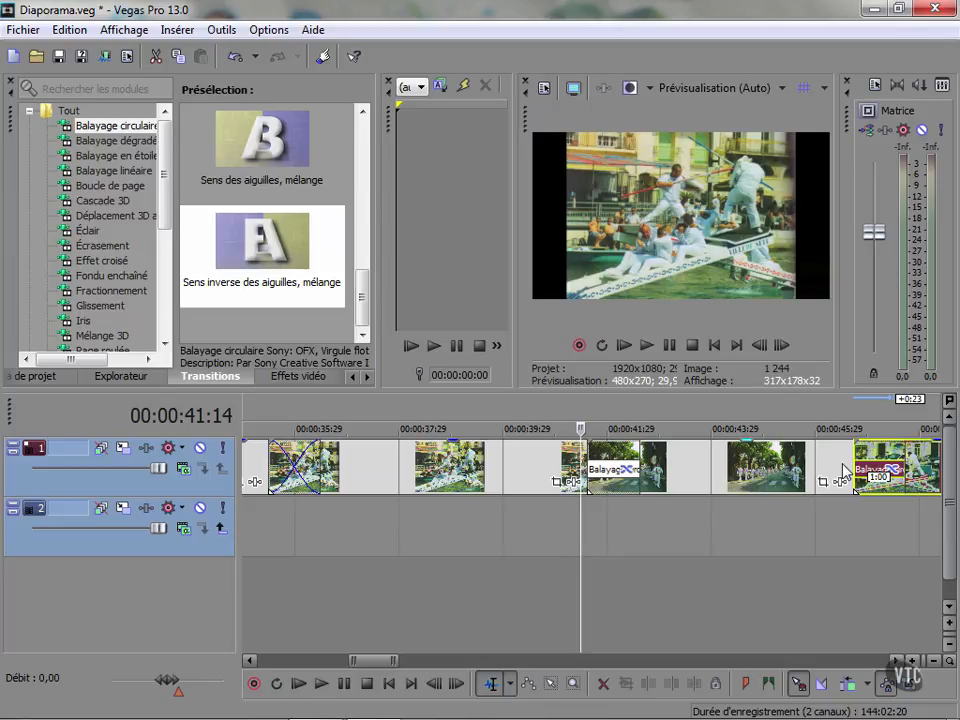
# - Expand track 1's layers and lengthen the circular wipe between the second and third photos to 1:22
pyautogui.rightClick(216, 490)
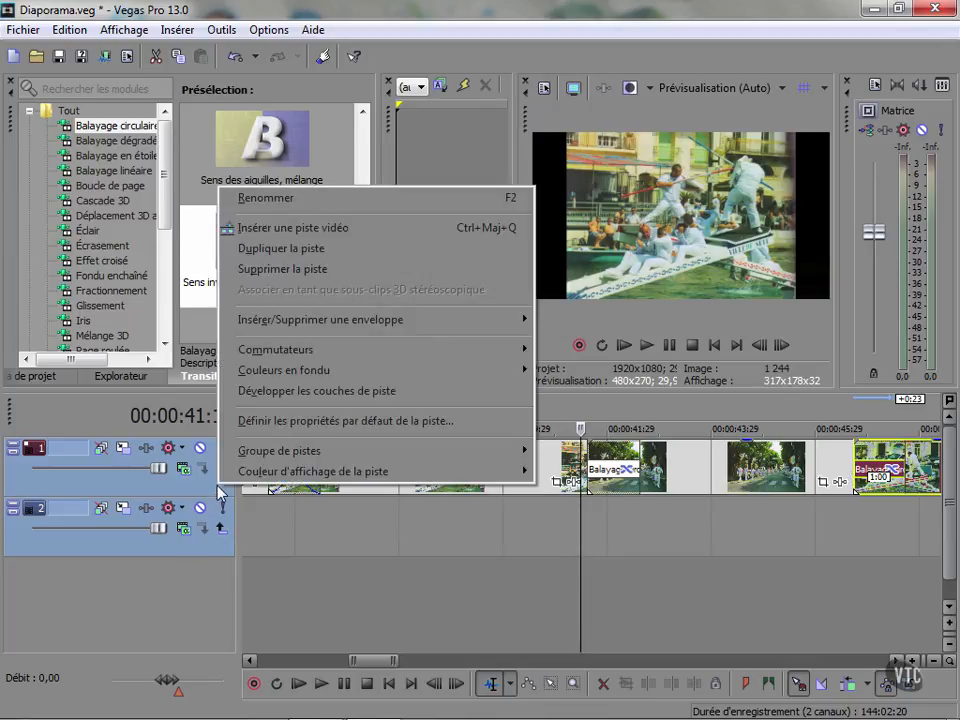
pyautogui.click(322, 390)
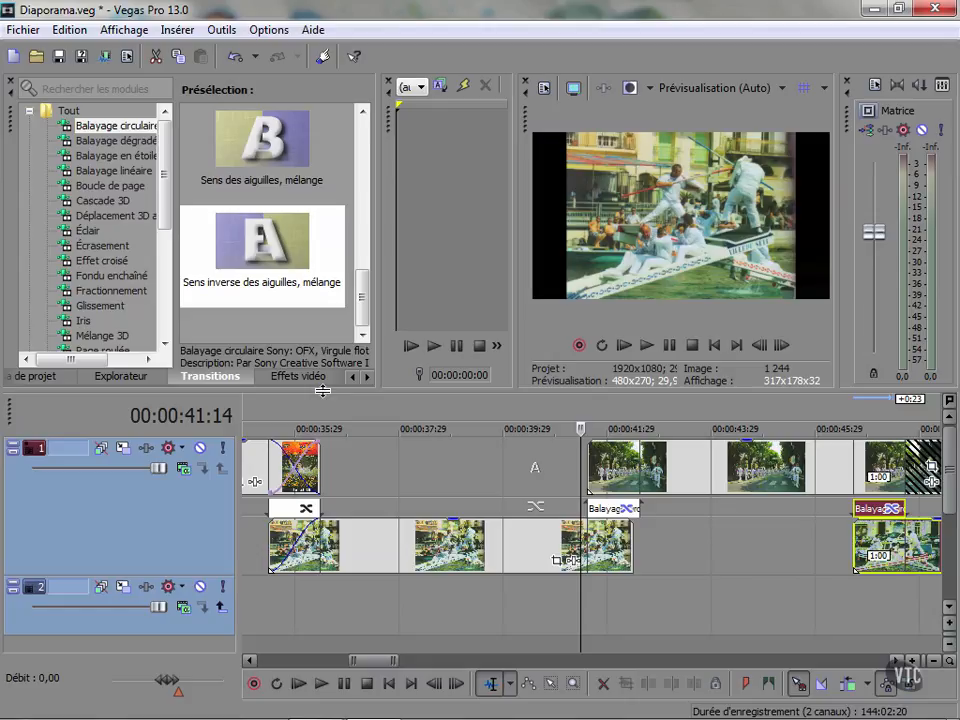
pyautogui.moveTo(656, 467)
pyautogui.mouseDown()
pyautogui.moveTo(710, 474)
pyautogui.moveTo(670, 474)
pyautogui.mouseUp()
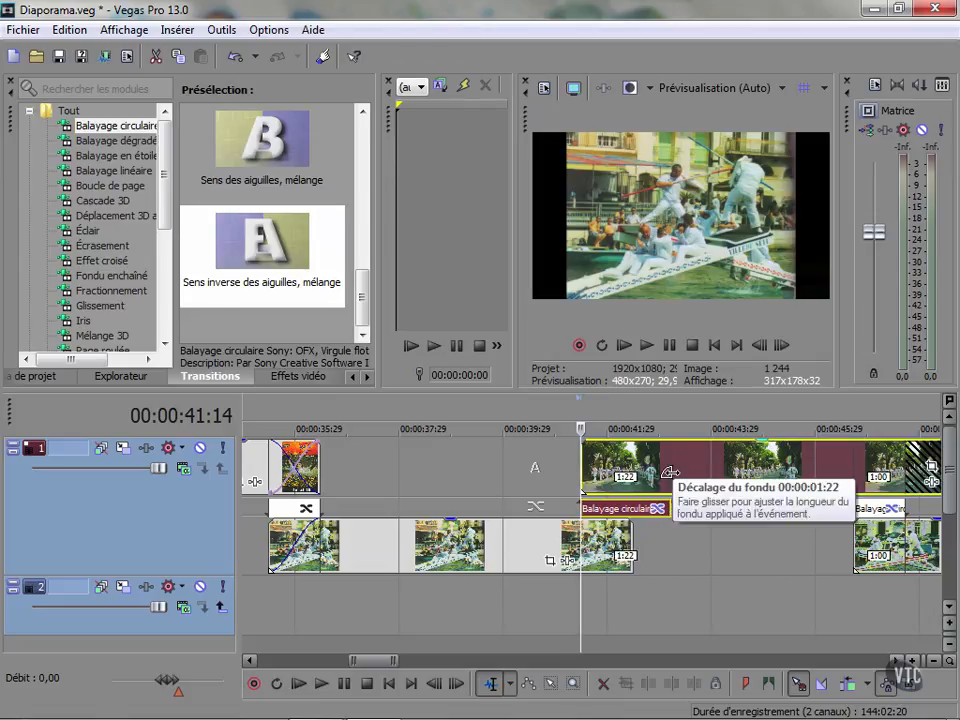
# - Extend the second photo's end by about 10 frames, keeping the 1:22 overlap, and collapse track 1's layers
pyautogui.moveTo(632, 539); pyautogui.dragTo(650, 539)
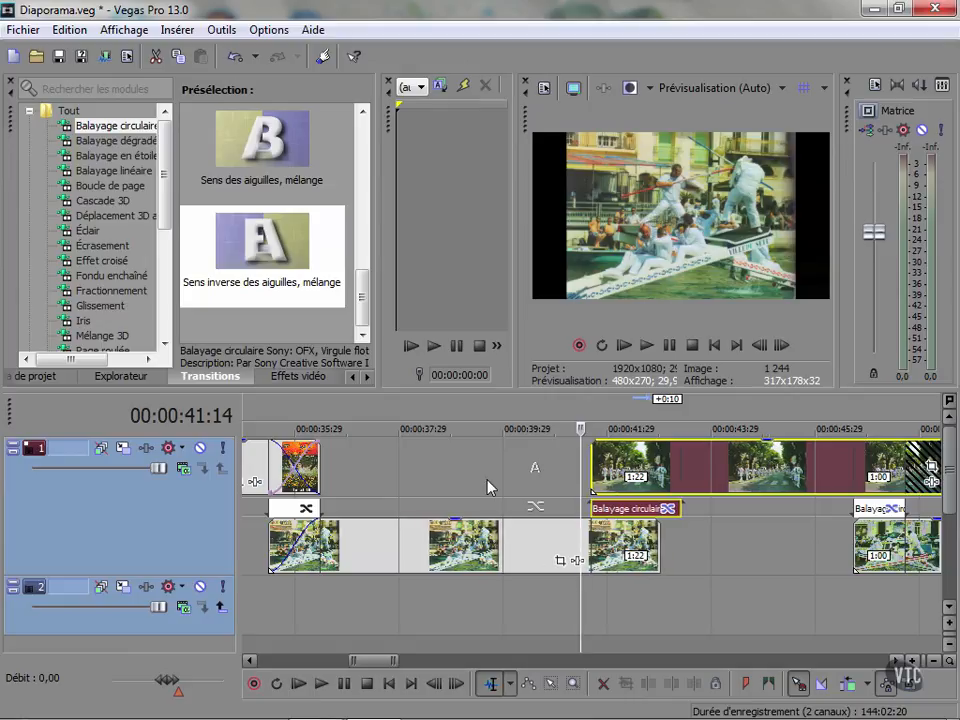
pyautogui.rightClick(193, 512)
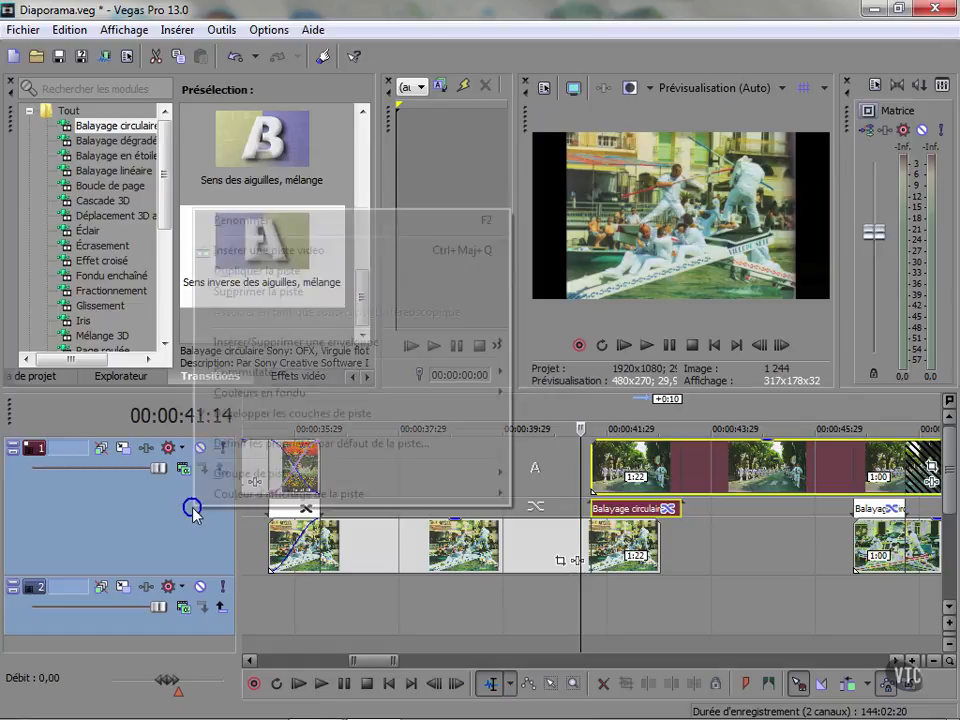
pyautogui.click(291, 411)
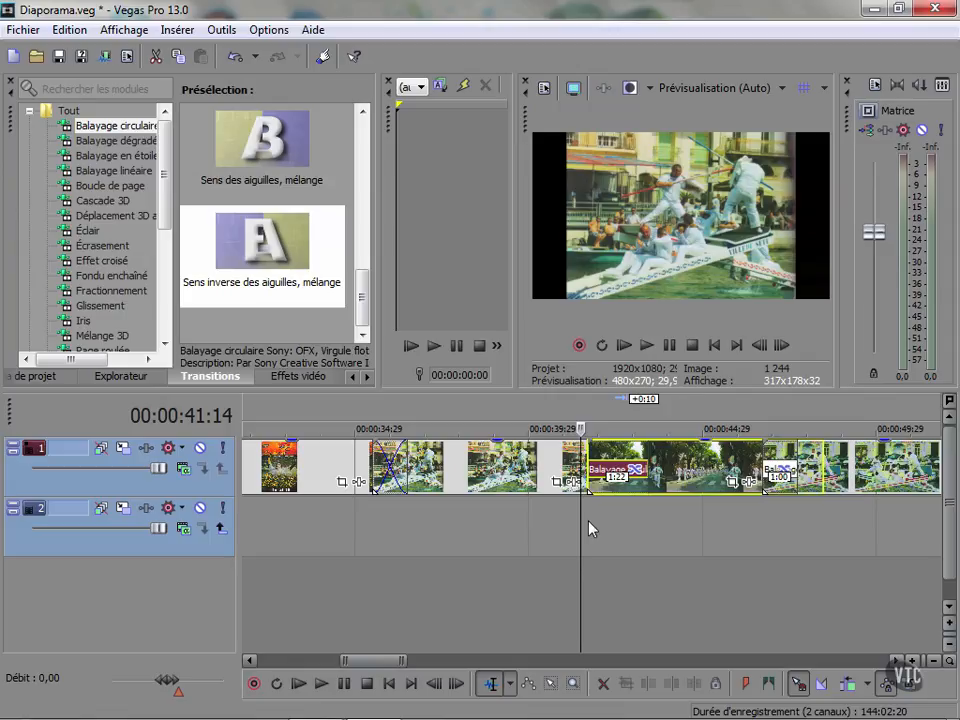
# - Add a transition progress envelope (Progression de la transition) to the third photo's circular wipe
pyautogui.rightClick(621, 476)
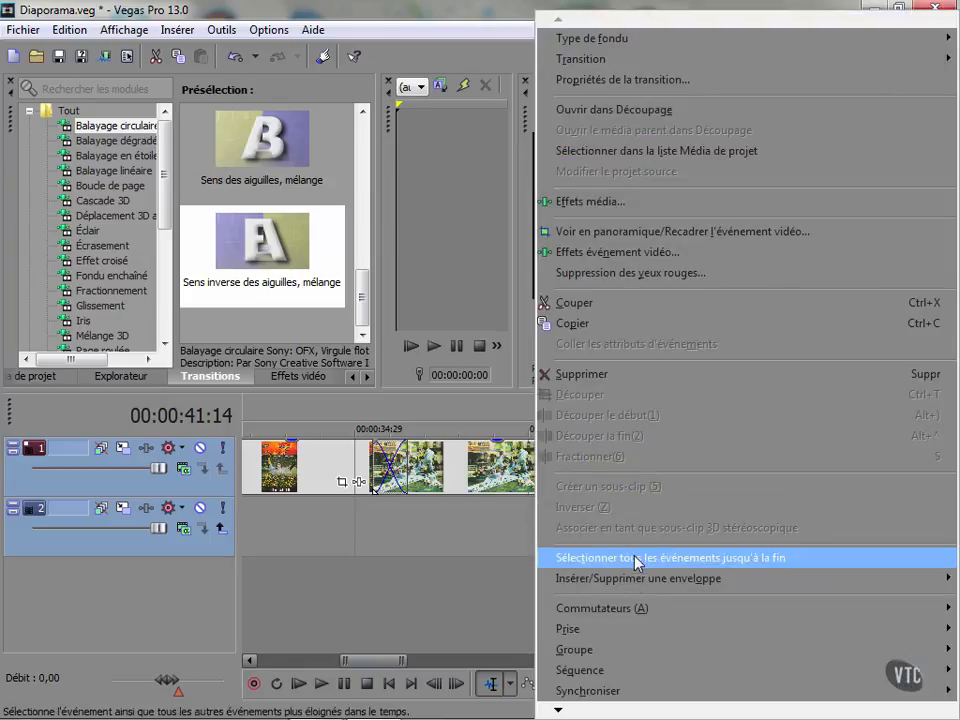
pyautogui.moveTo(636, 583)
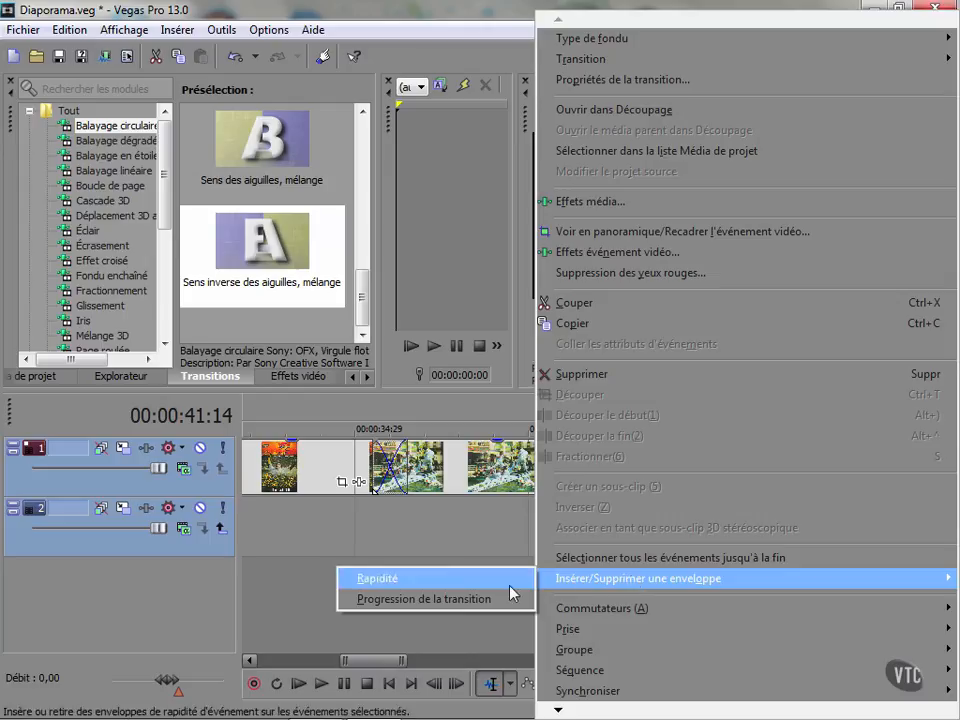
pyautogui.click(482, 601)
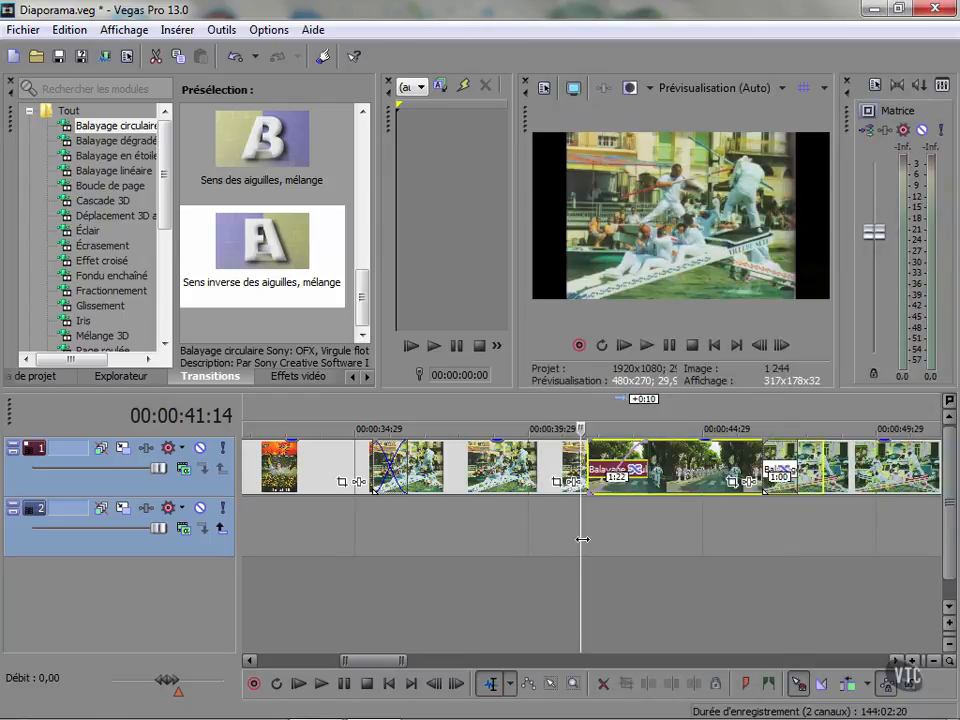
# - Shape the wipe's progress envelope with a 20 % point at 00:00:42:05, a raised middle point and a lowered point near its end
pyautogui.click(607, 487)
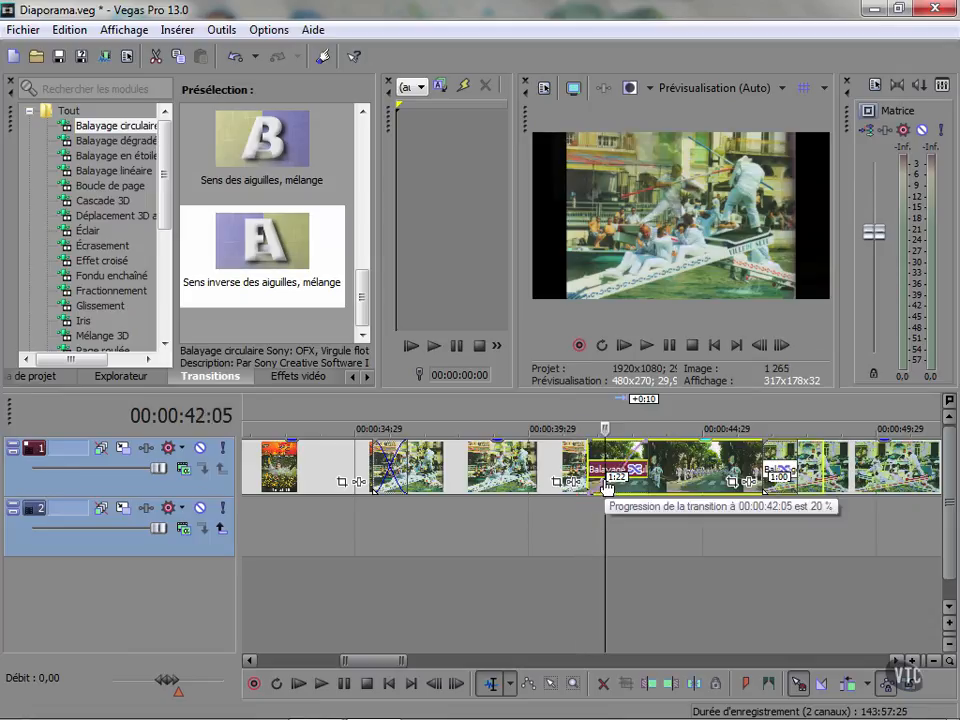
pyautogui.scroll(3, 607, 487)
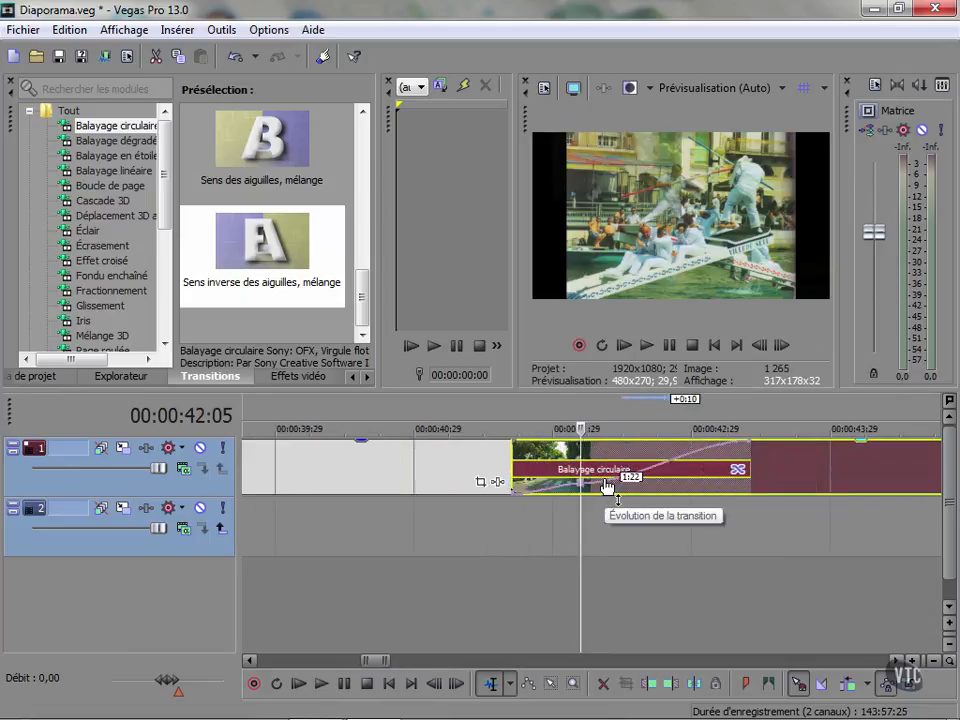
pyautogui.doubleClick(666, 466)
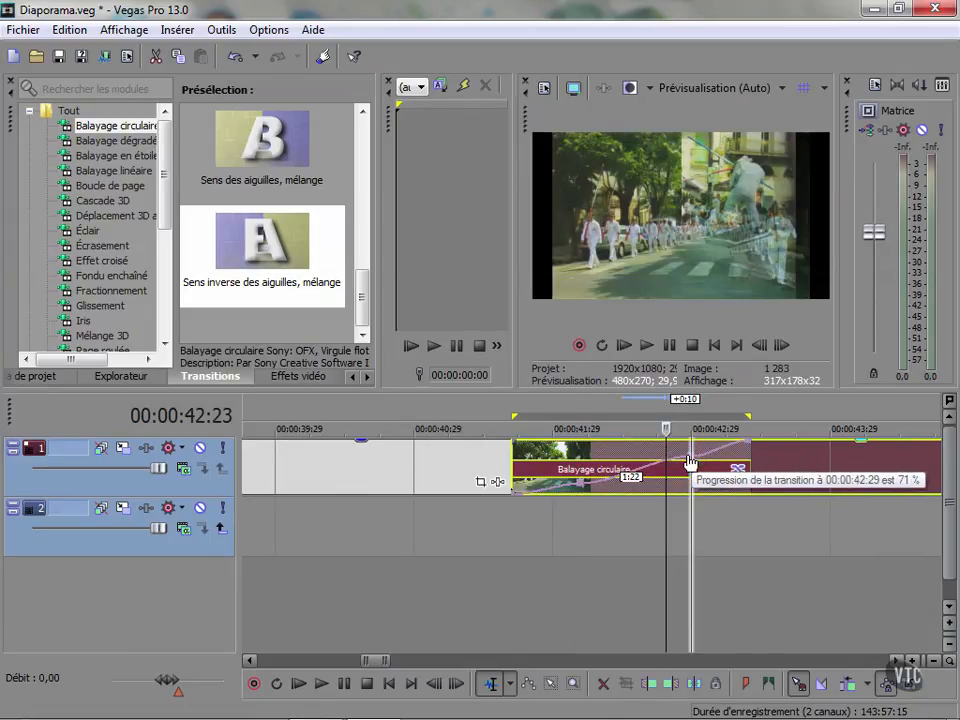
pyautogui.moveTo(666, 452); pyautogui.dragTo(678, 482)
pyautogui.click(519, 508)
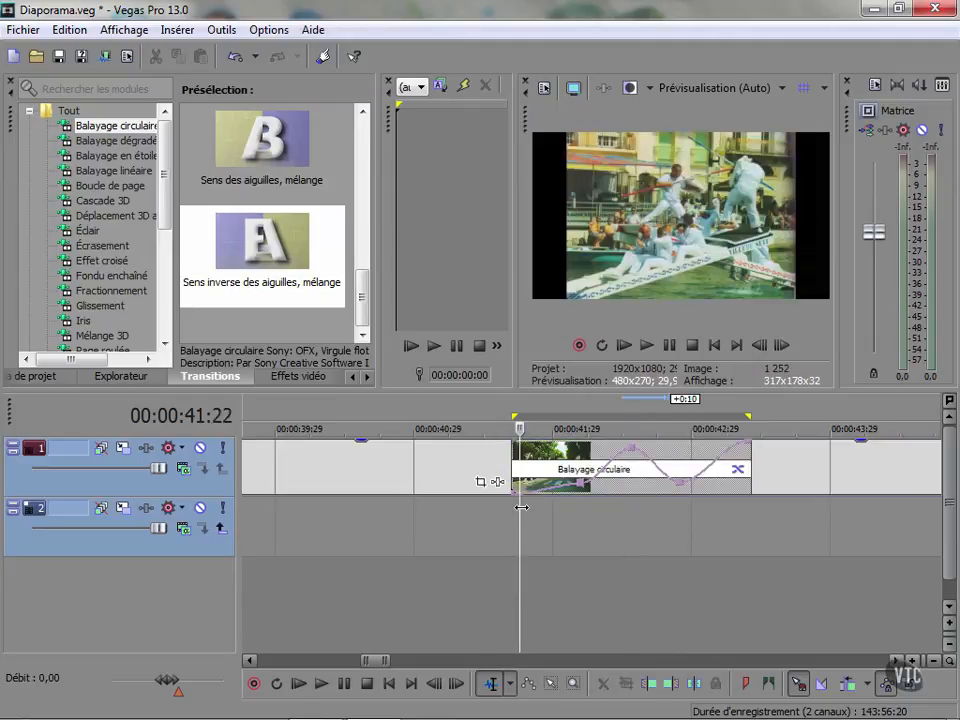
# - Enable keyframe animation of the direction in the third photo's circular wipe properties, and close them
pyautogui.click(737, 469)
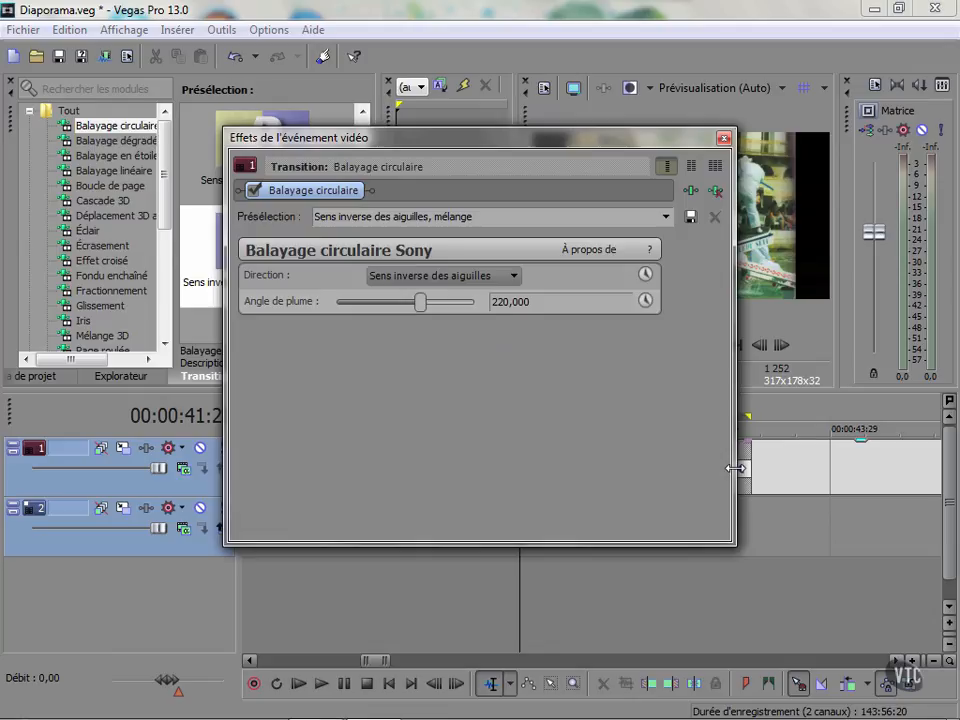
pyautogui.click(645, 276)
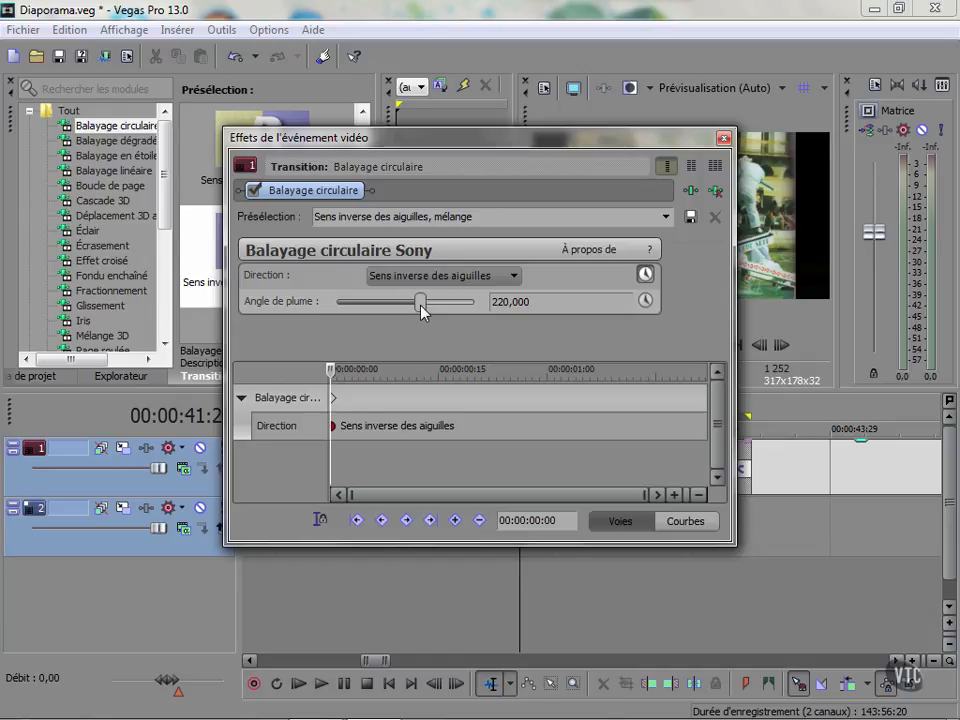
pyautogui.moveTo(422, 311); pyautogui.dragTo(421, 311)
pyautogui.click(724, 140)
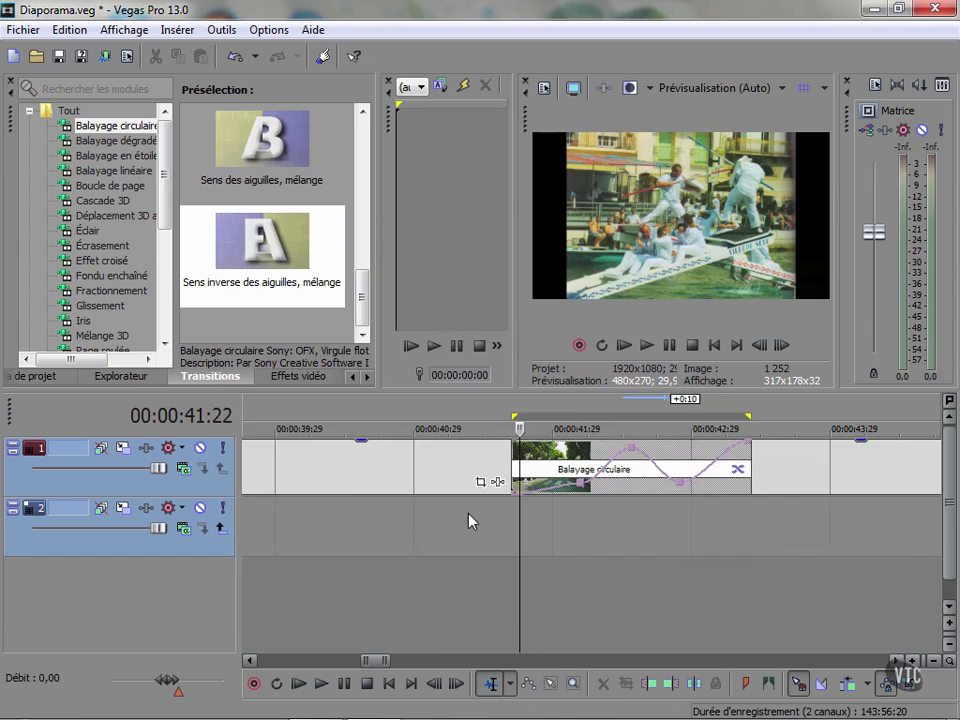